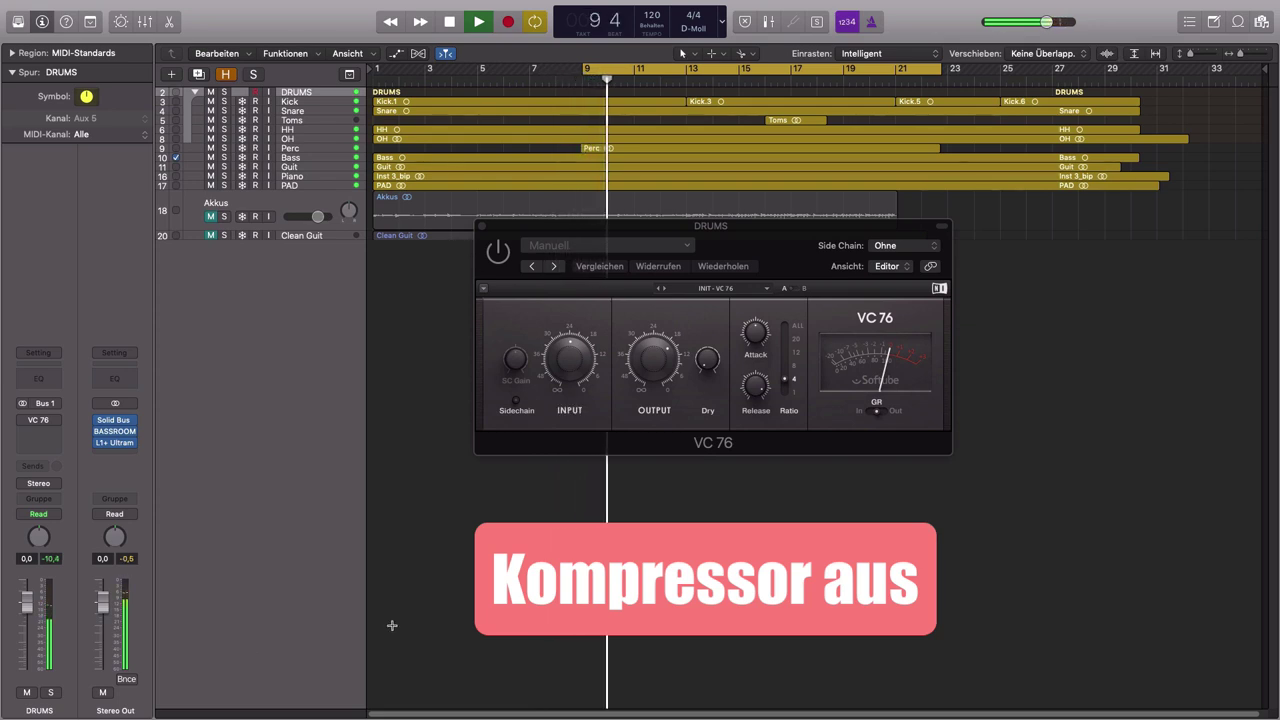
- Enable the VC 76 on the DRUMS bus, raise its input, set output to about 24.8, and compare against bypass
left_click(498, 251)
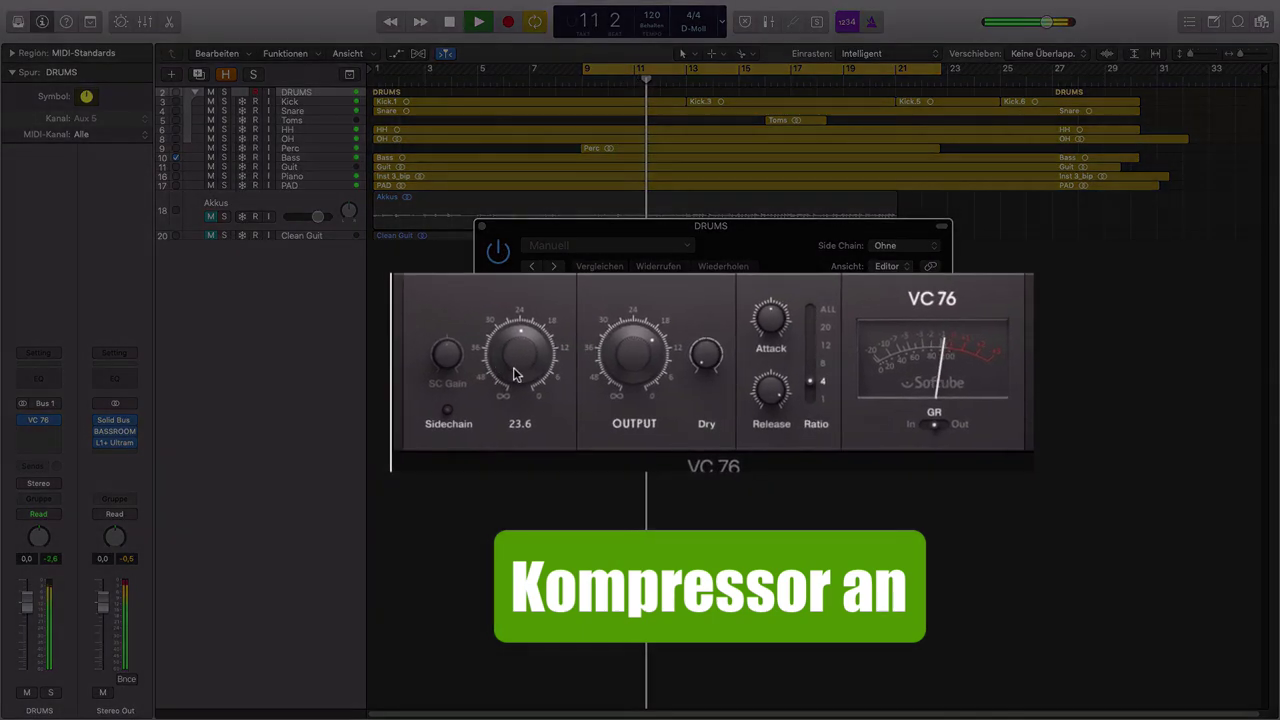
left_click_drag(566, 370, 502, 343)
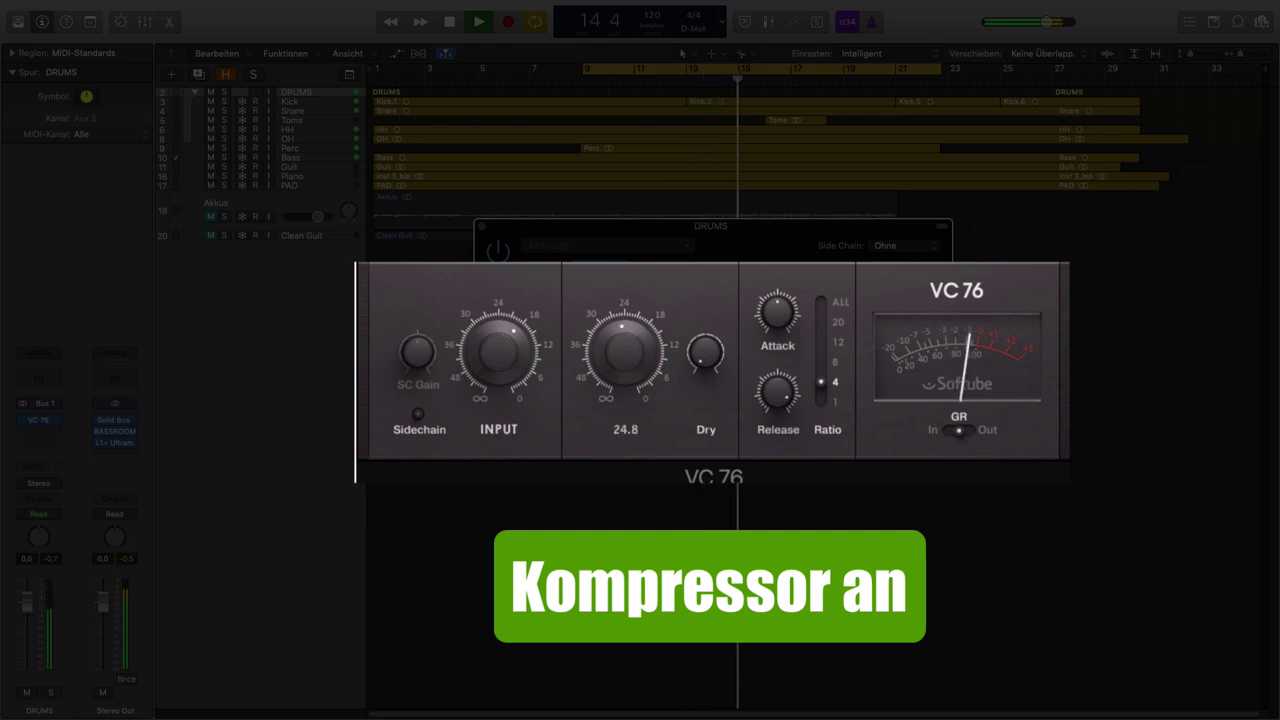
left_click_drag(741, 321, 740, 351)
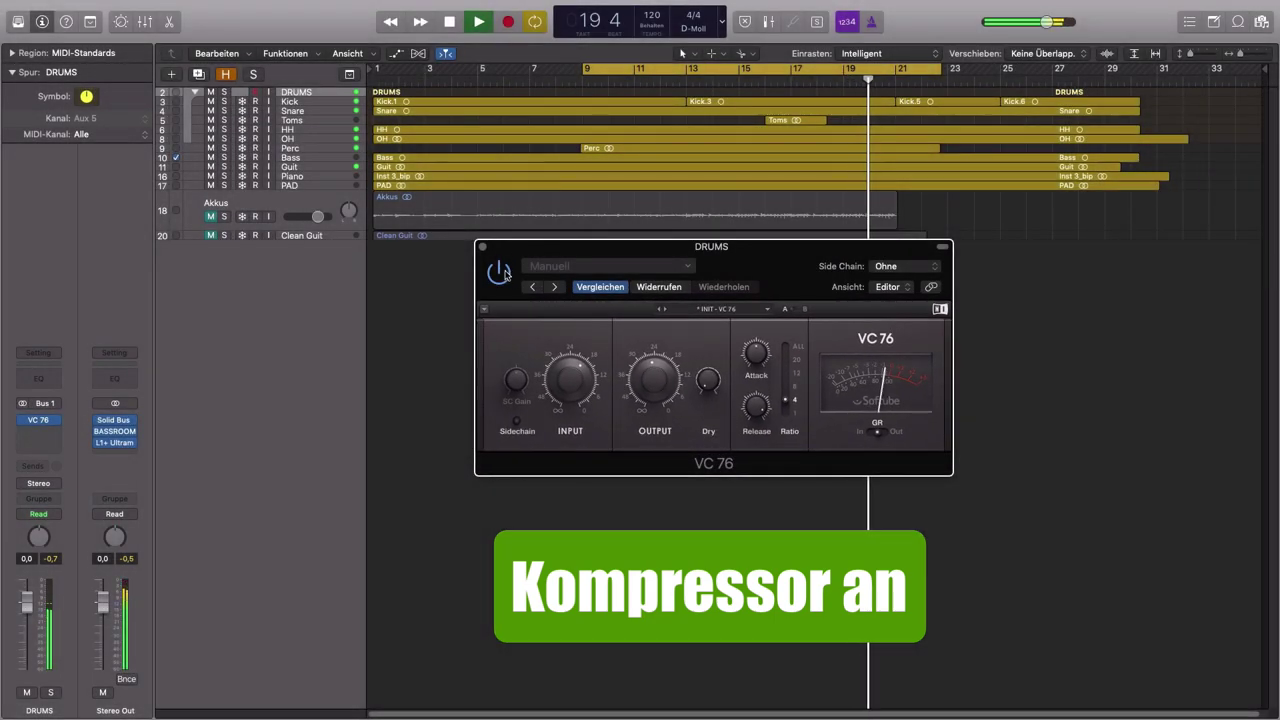
left_click(499, 272)
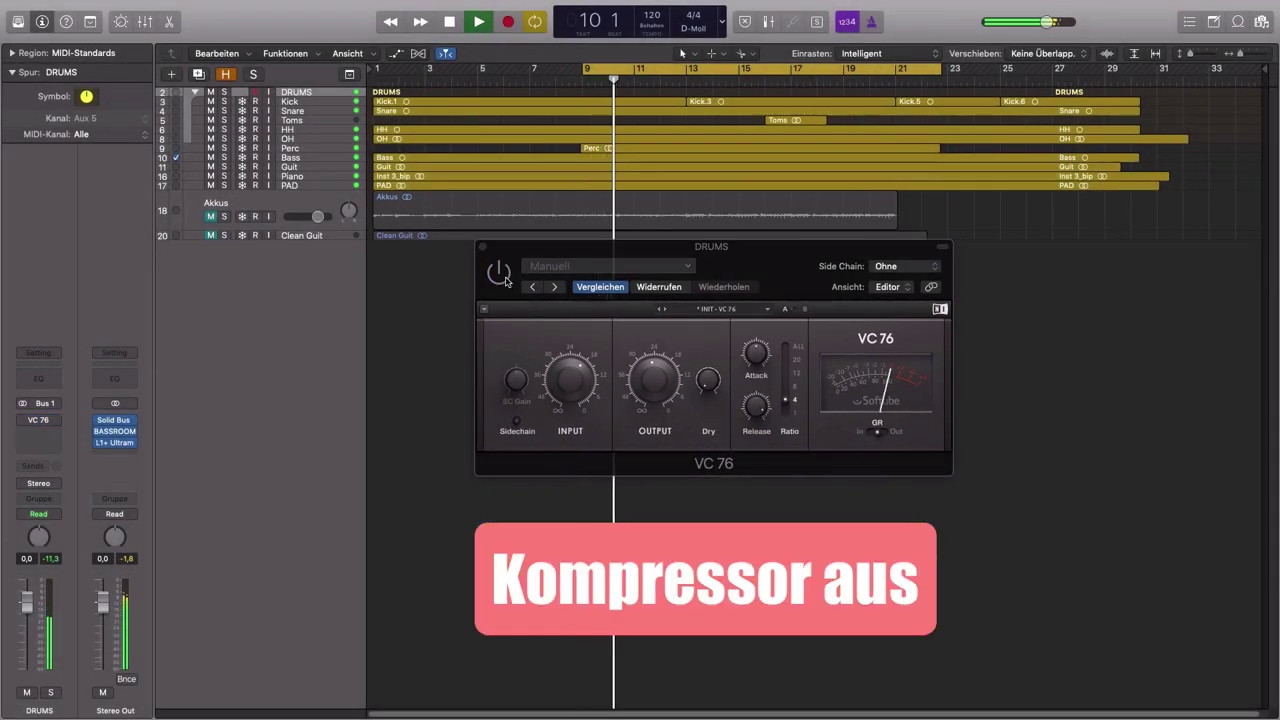
left_click(499, 272)
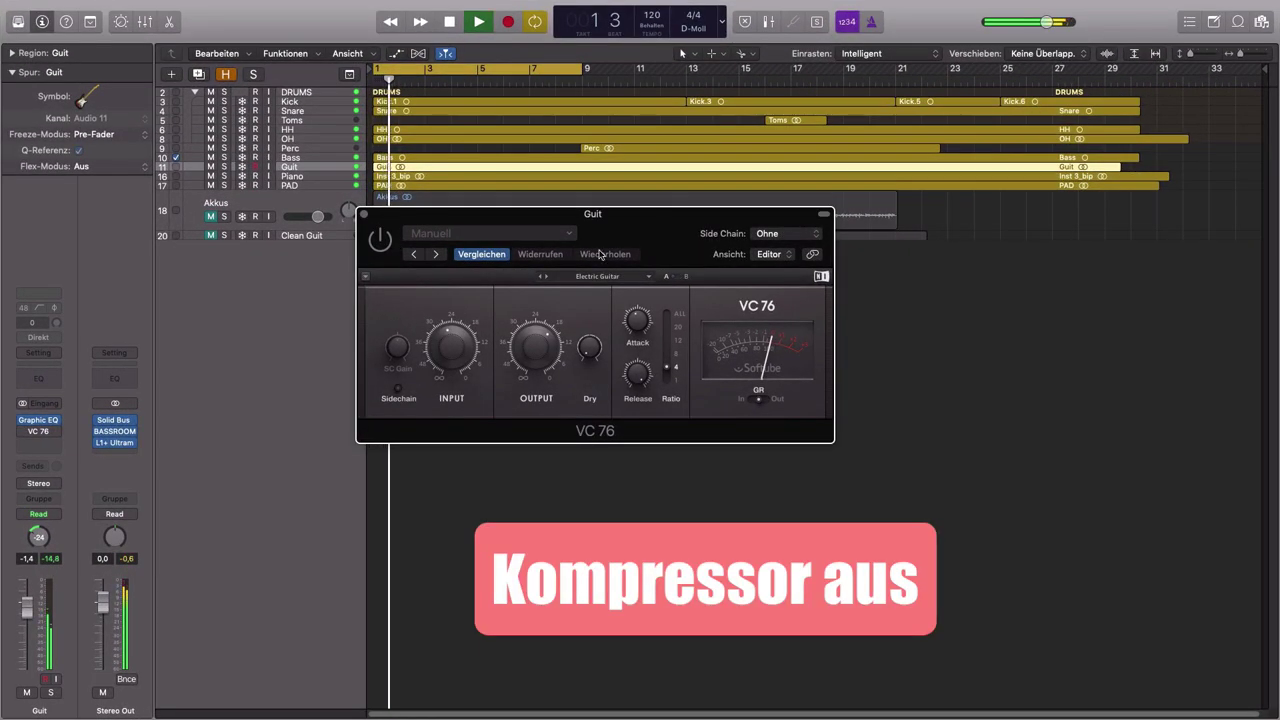
- Solo the Guit track to hear it alone, enable its VC 76 compressor, and compare the guitar with and without it
left_click_drag(642, 231, 785, 244)
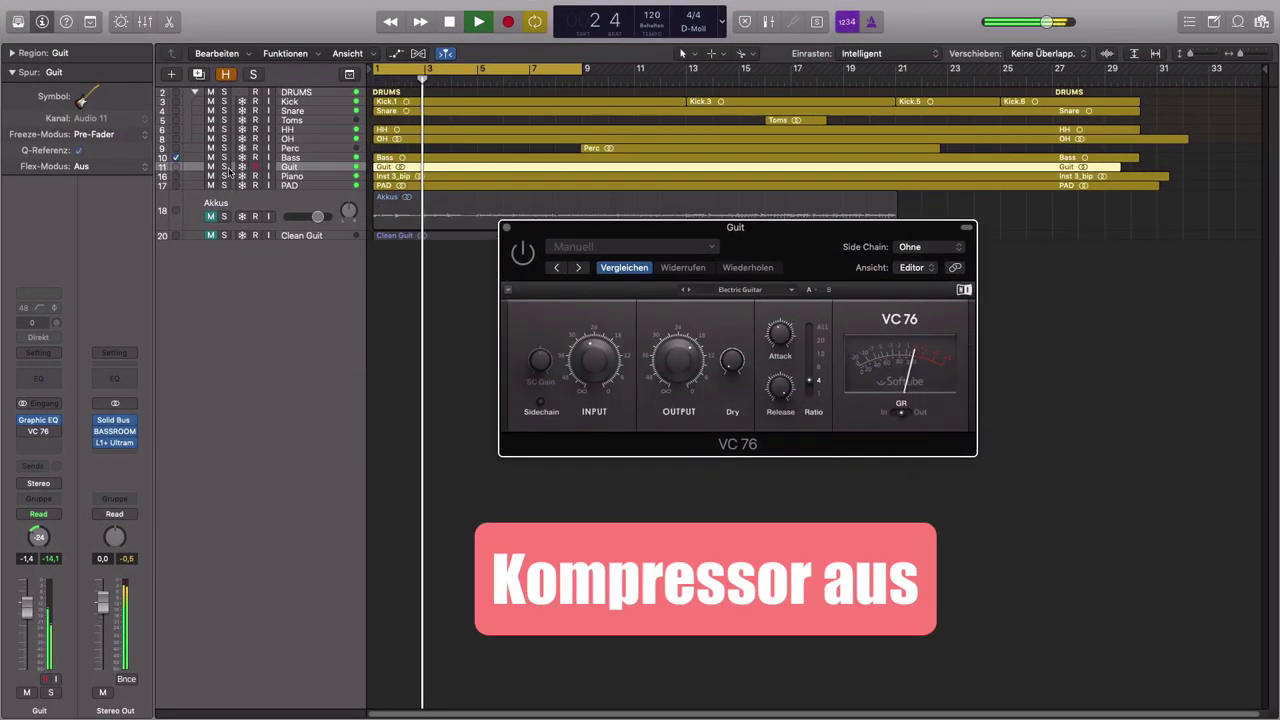
left_click(225, 167)
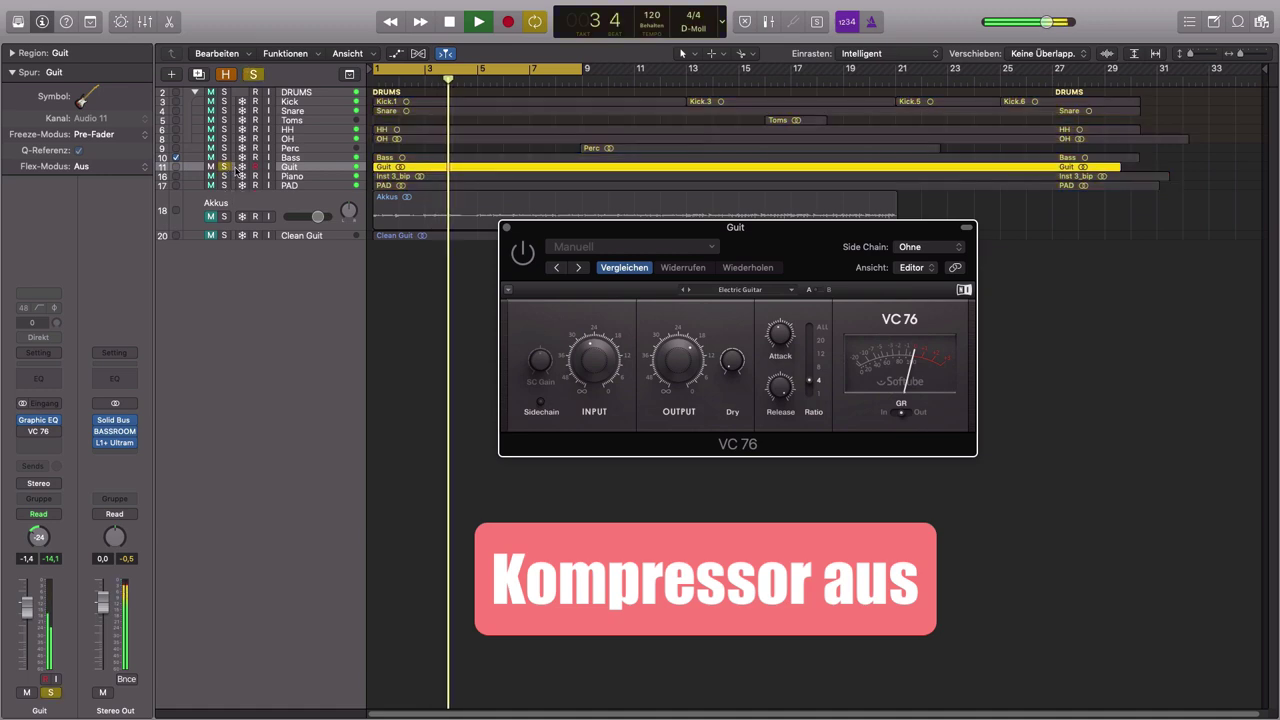
left_click(523, 255)
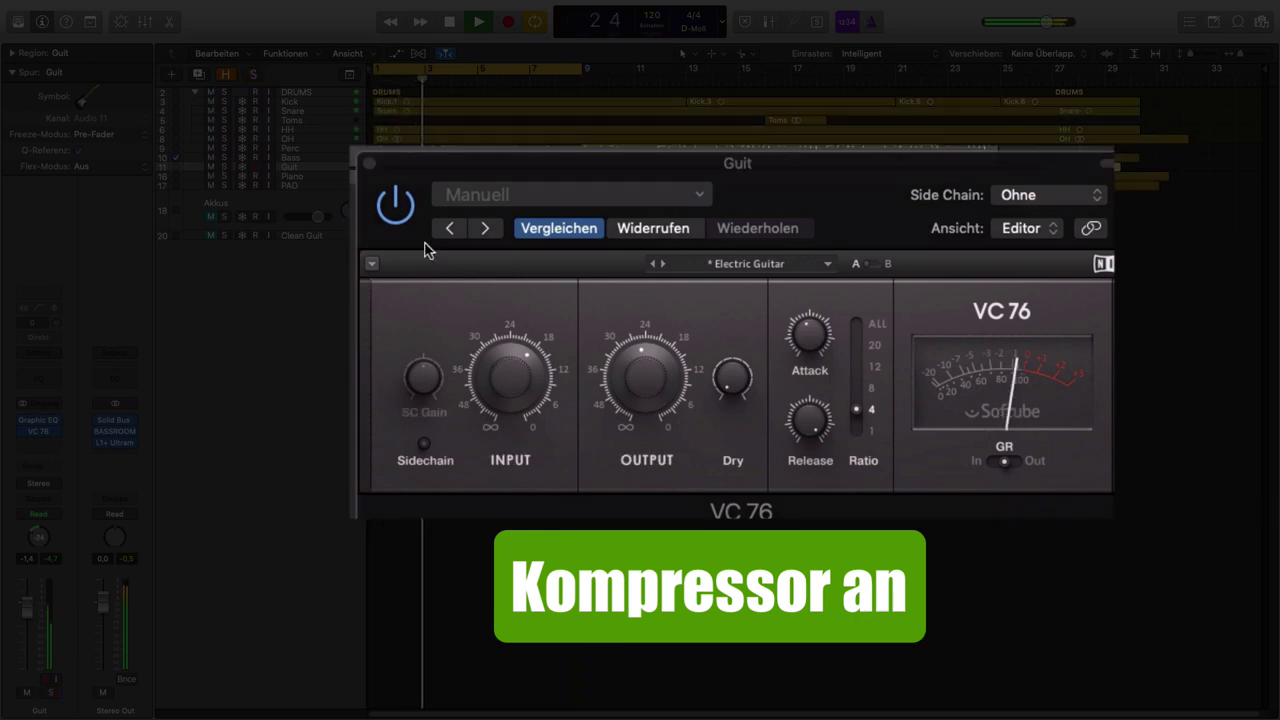
left_click(400, 210)
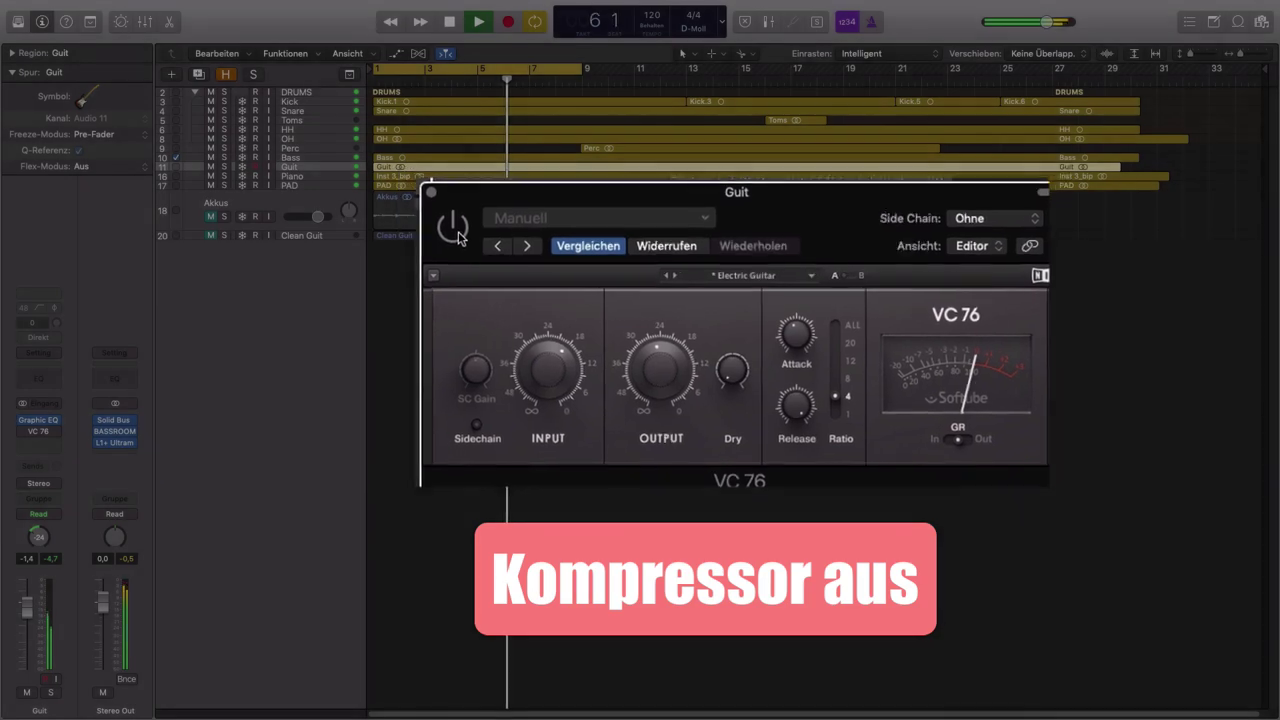
left_click(401, 214)
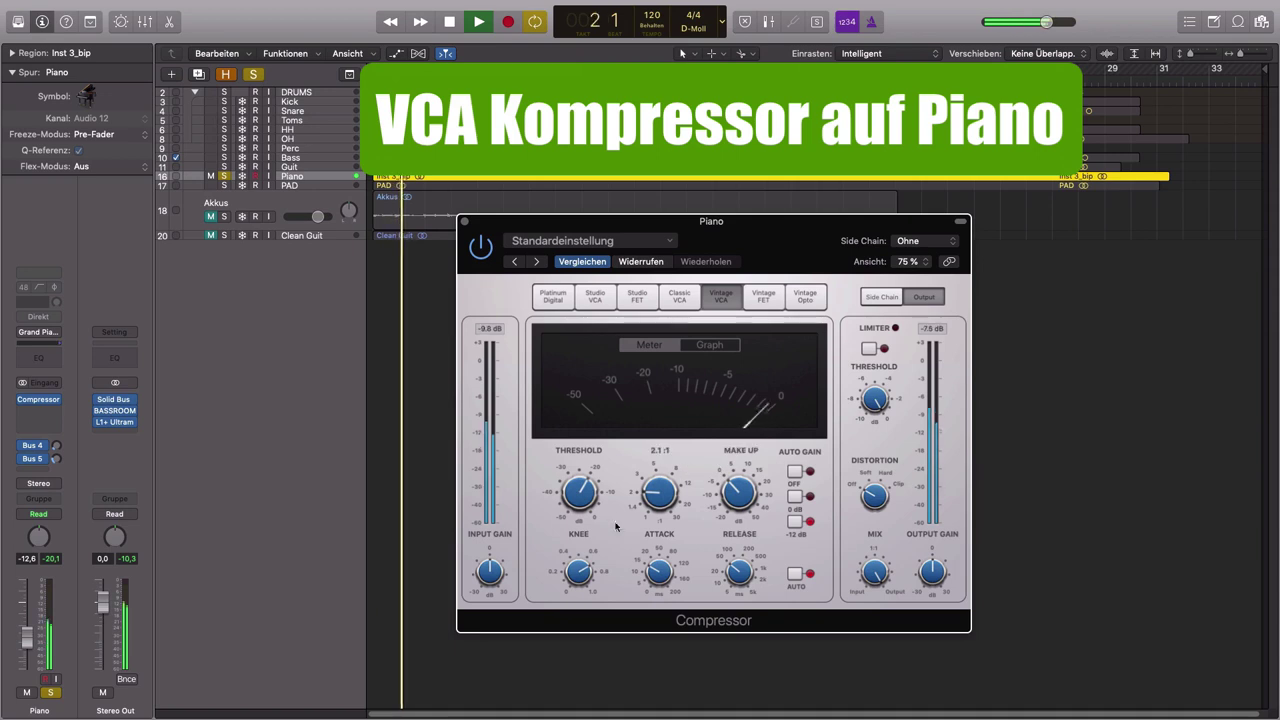
- Set the Piano compressor's threshold to -25.0 dB, adjust its ratio, and compare the piano against bypass
left_click_drag(576, 496, 579, 508)
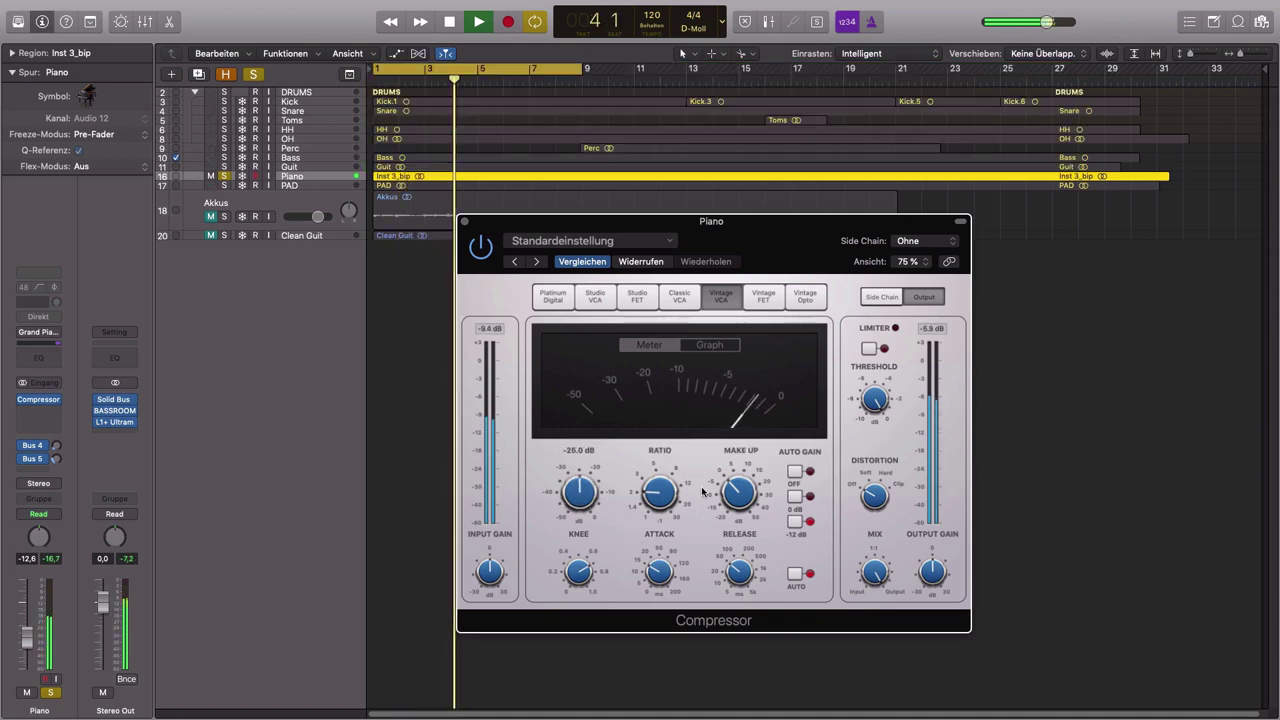
left_click_drag(659, 501, 650, 497)
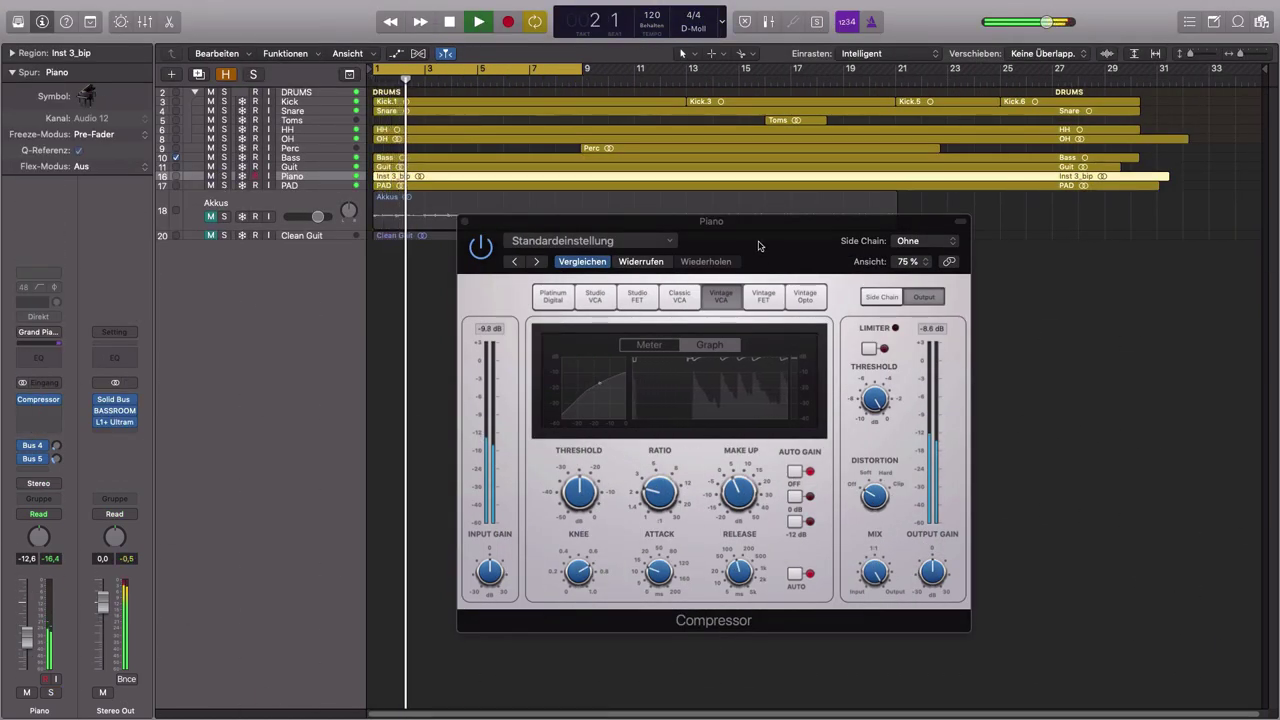
left_click(480, 249)
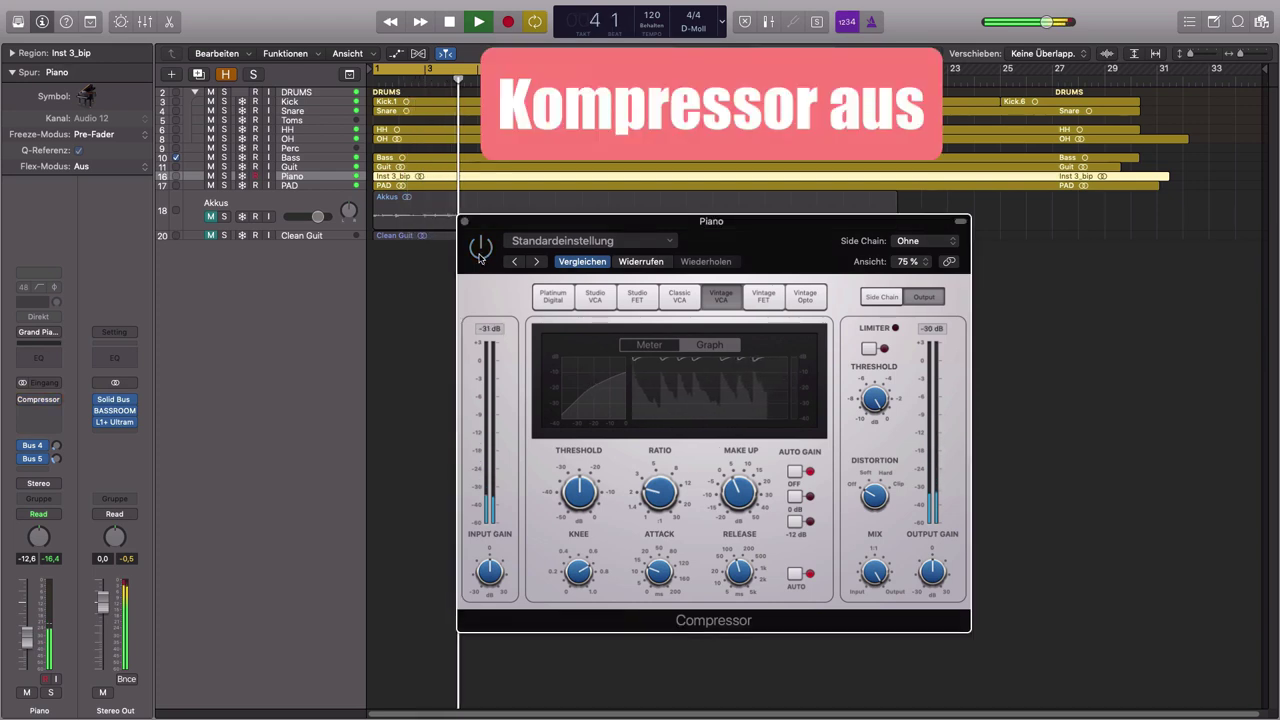
left_click(480, 249)
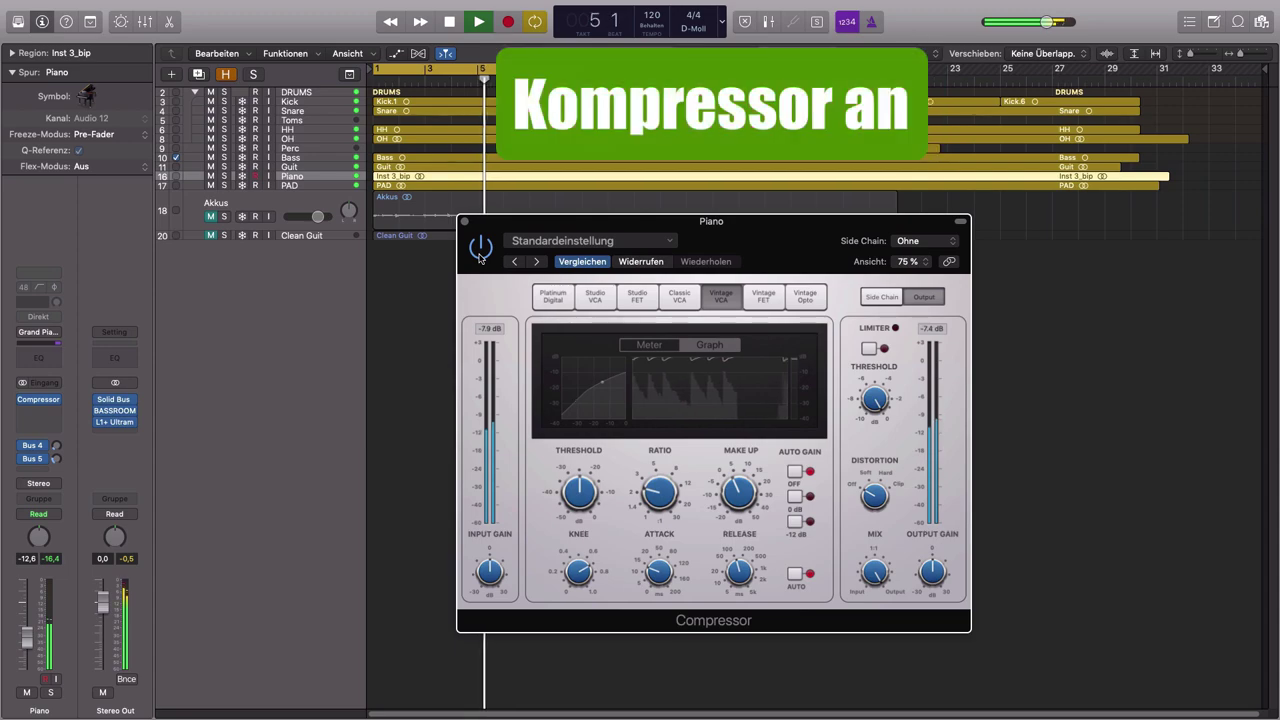
mouse_move(740, 496)
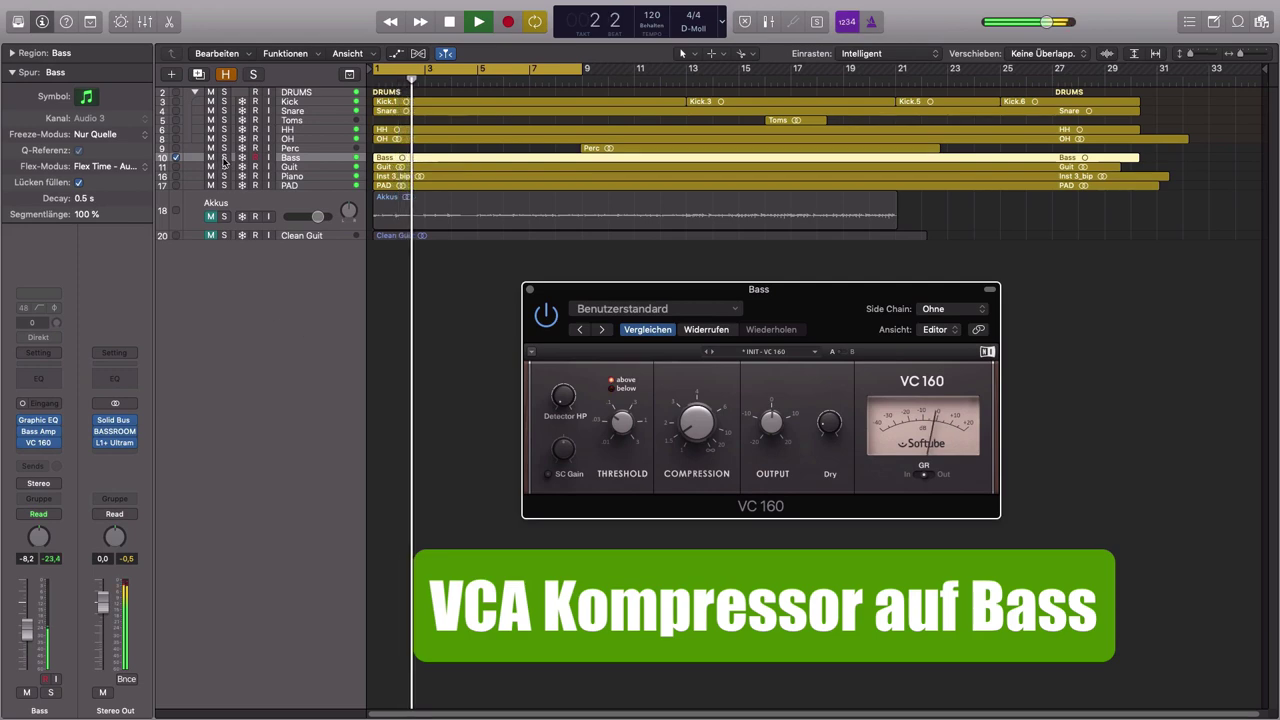
- Solo the Bass track and dial in its VC 160, raising threshold and output and setting compression to about 6.9
left_click(224, 158)
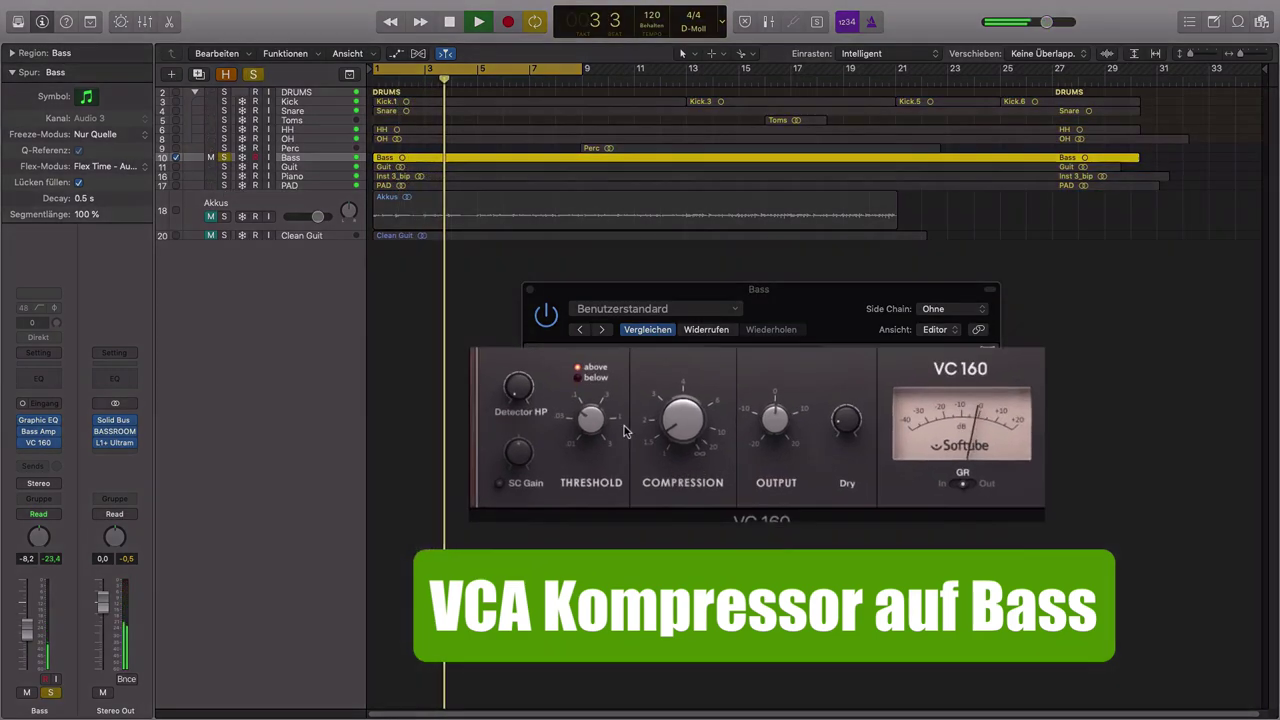
left_click_drag(591, 429, 591, 407)
left_click_drag(648, 445, 650, 395)
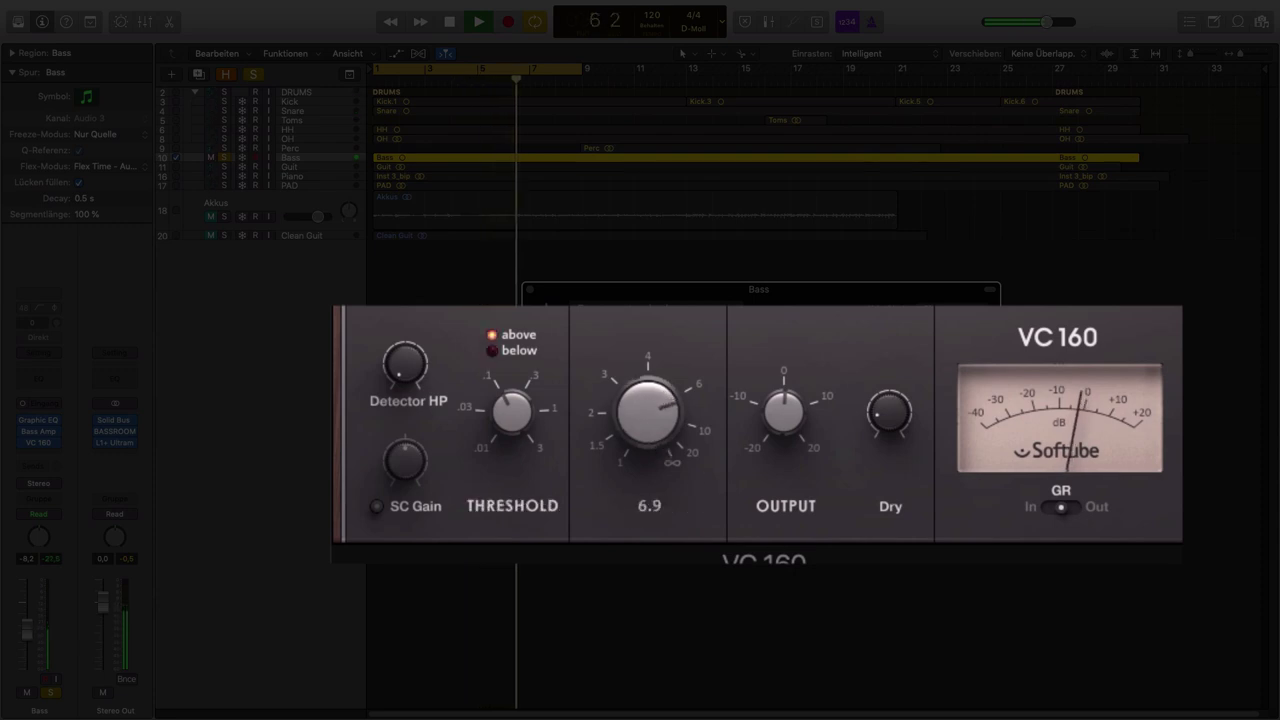
left_click_drag(783, 412, 783, 386)
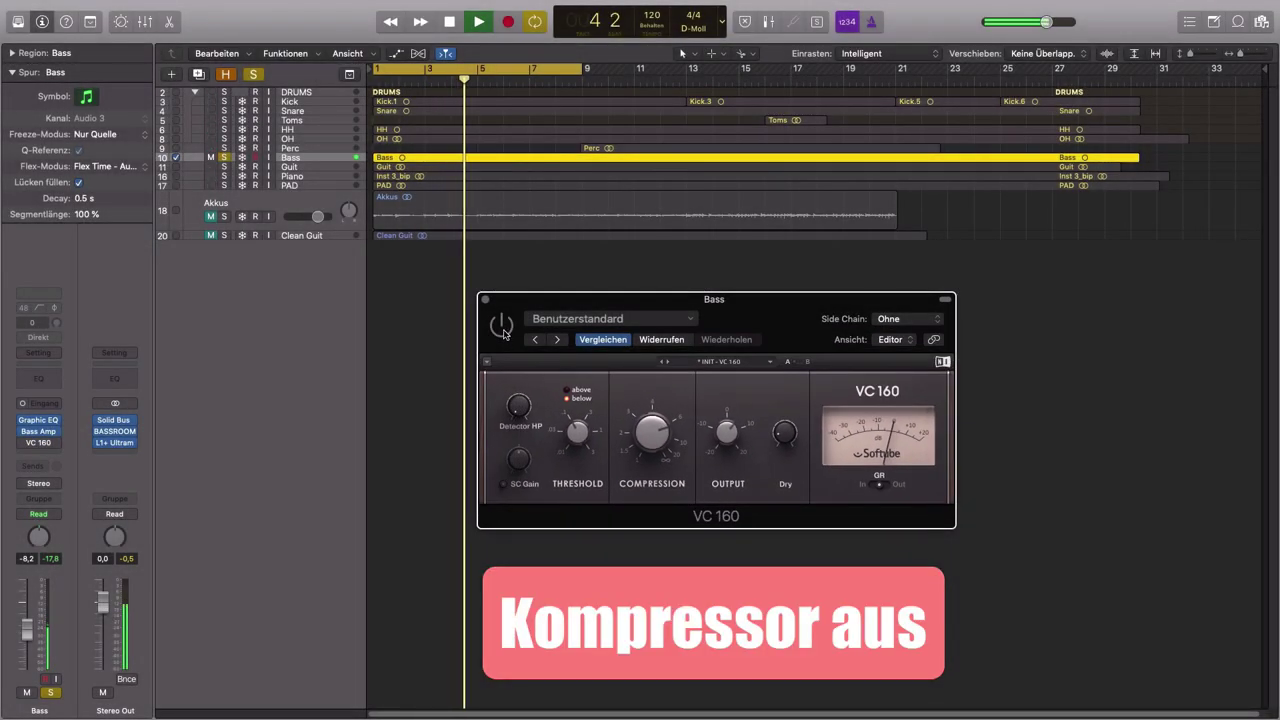
- Switch the VC 160 on the bass back on and take the Bass track out of solo
left_click(502, 328)
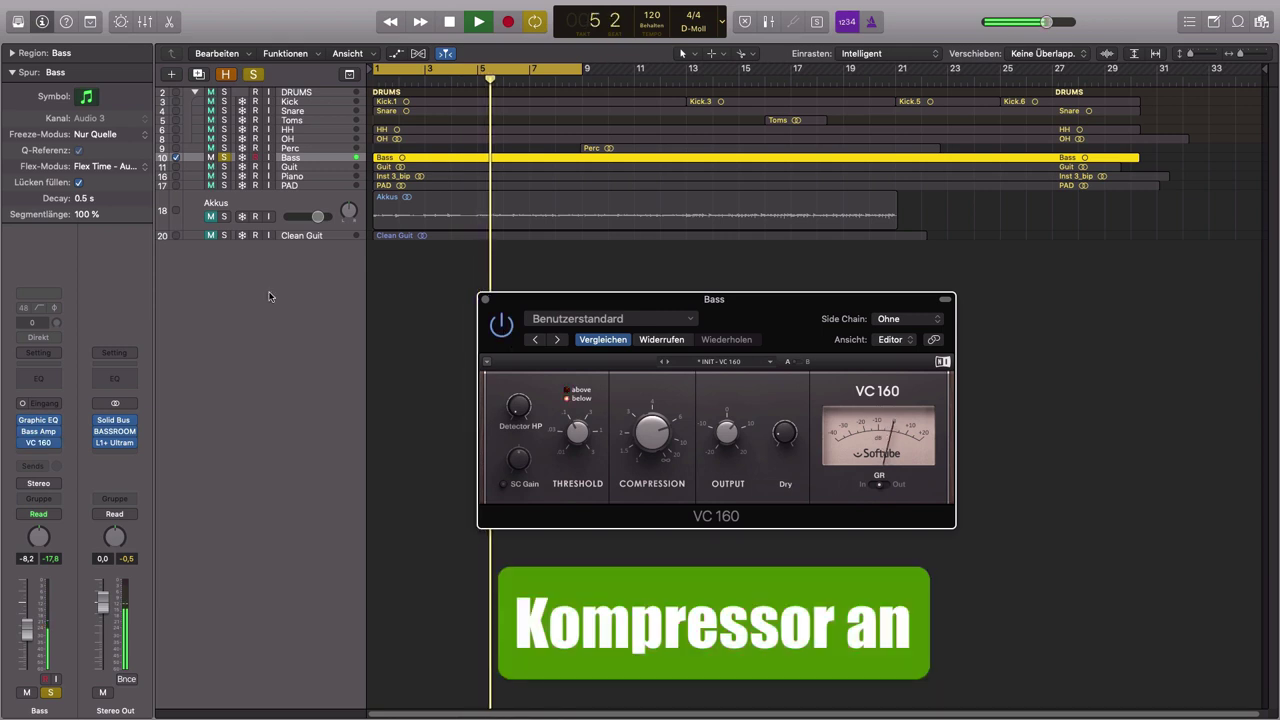
left_click(224, 157)
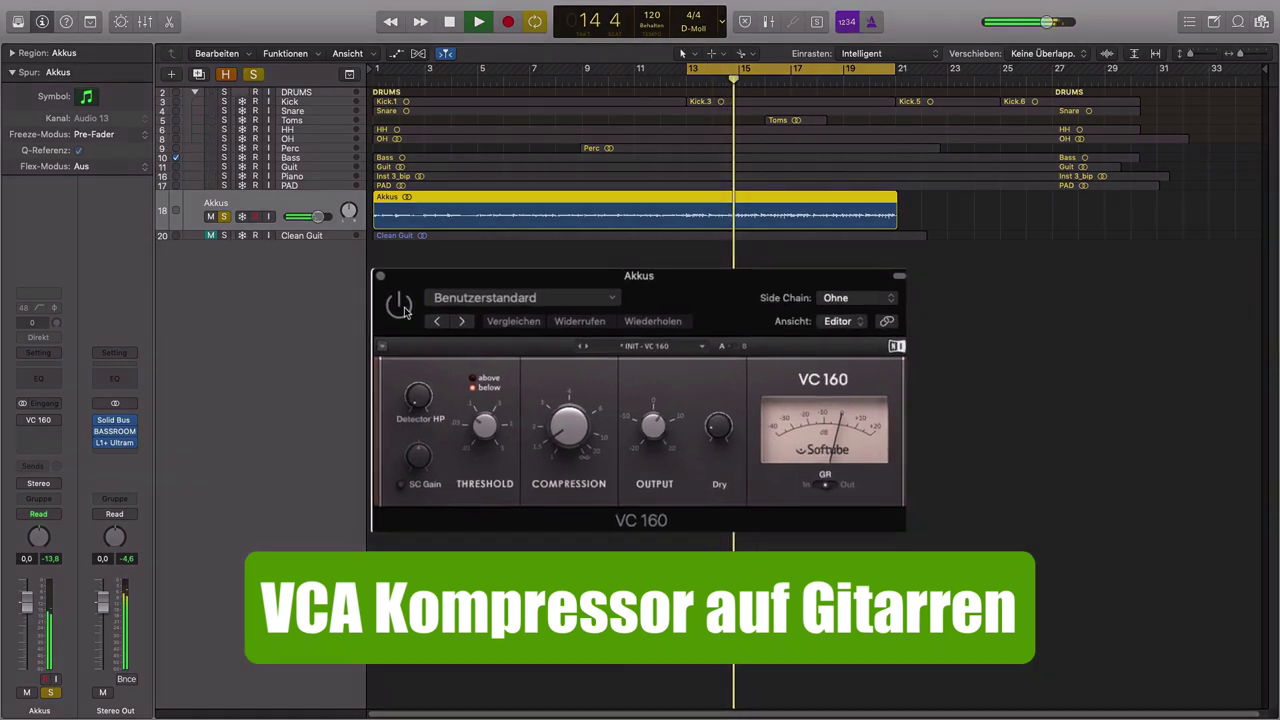
- Enable the VC 160 on Akkus with threshold about 63.7 mV, compression 2.1 and output gain 2.4 dB
left_click(406, 312)
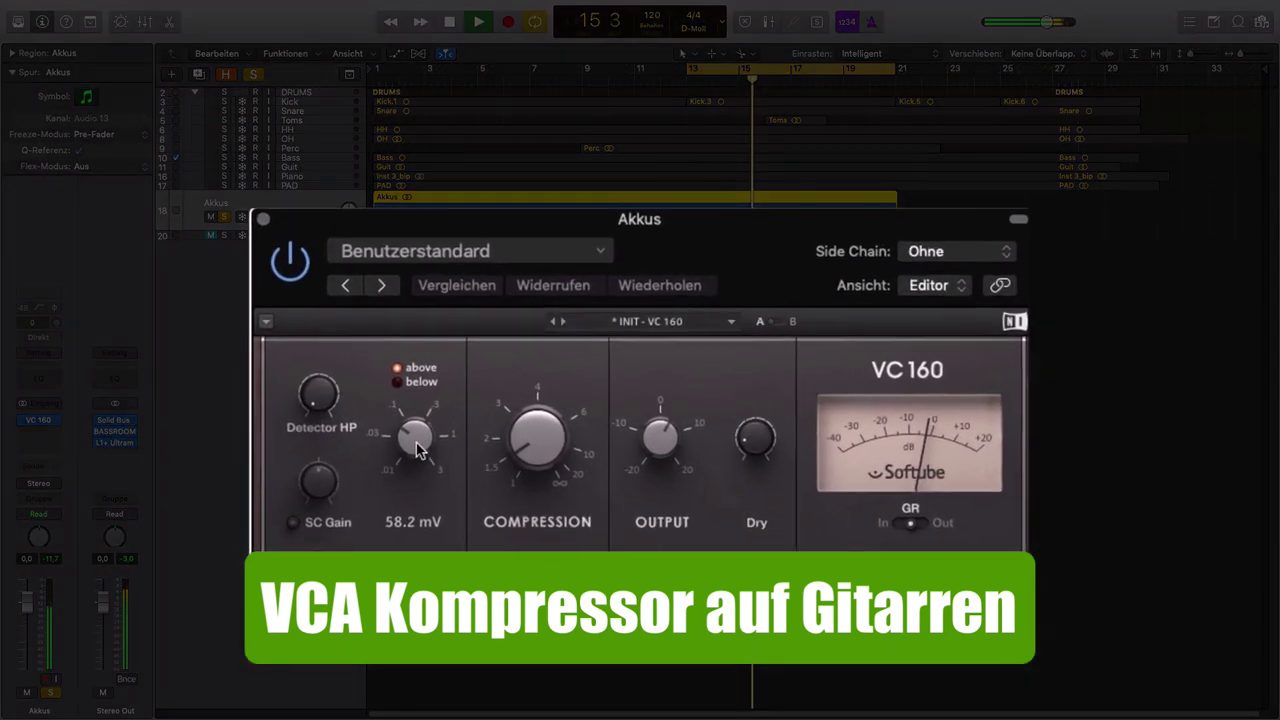
left_click_drag(488, 432, 488, 428)
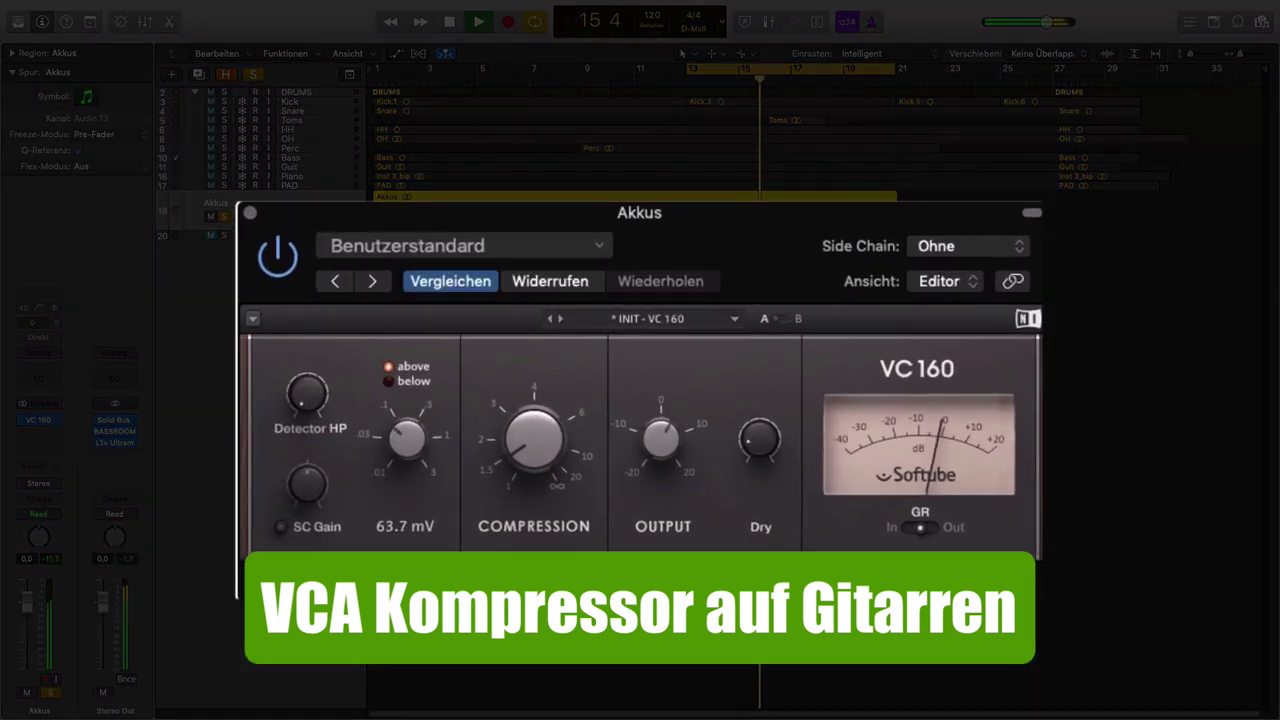
mouse_move(522, 460)
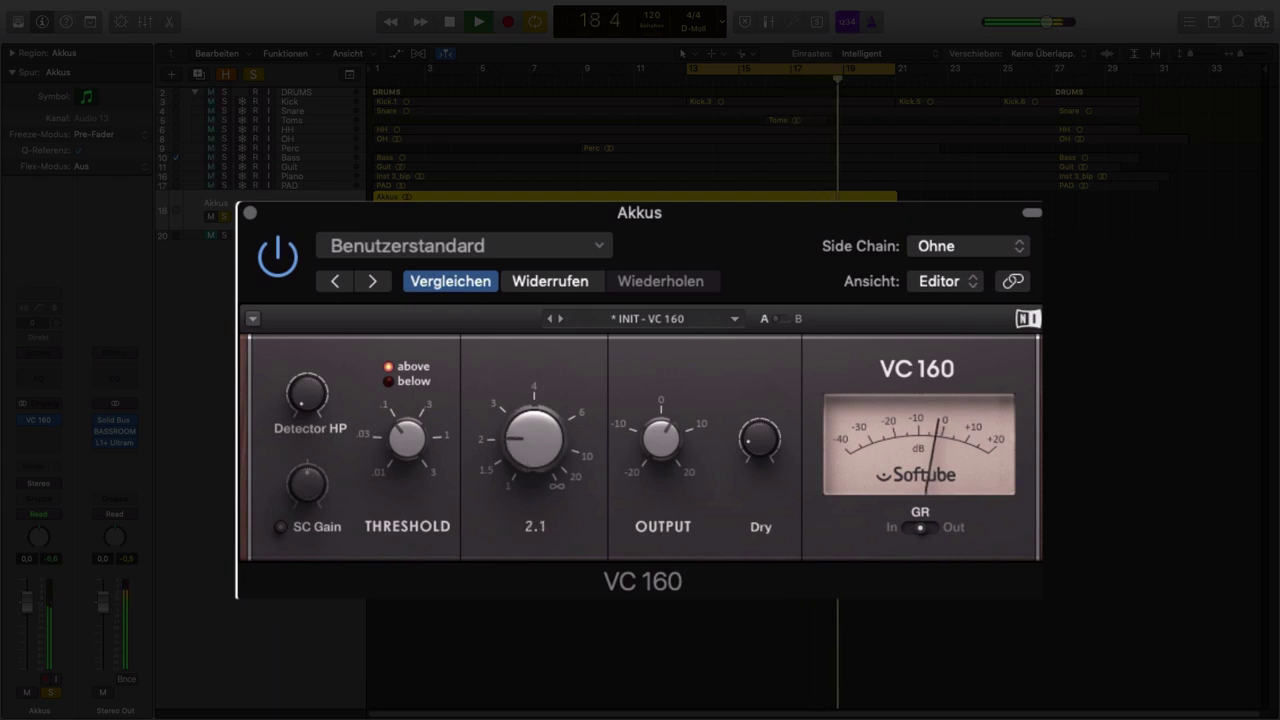
mouse_move(668, 443)
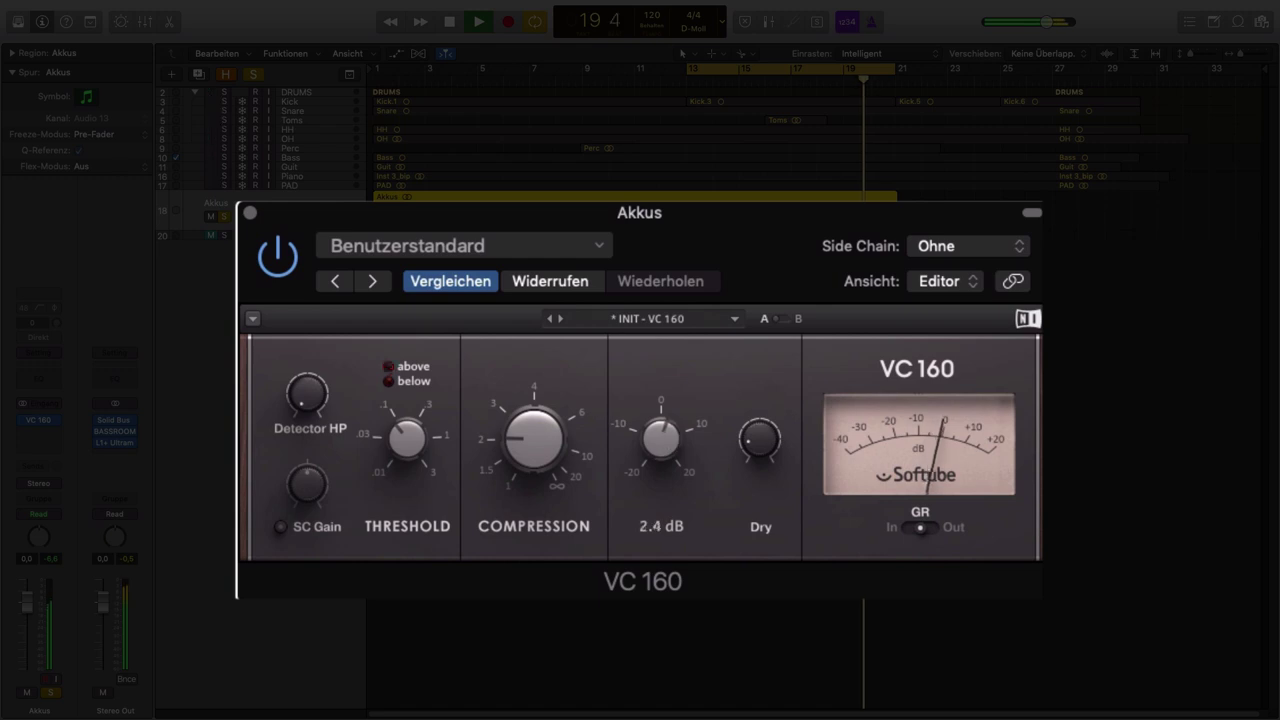
- Compare the Akkus guitars with the VC 160 repeatedly bypassed and active
left_click(278, 260)
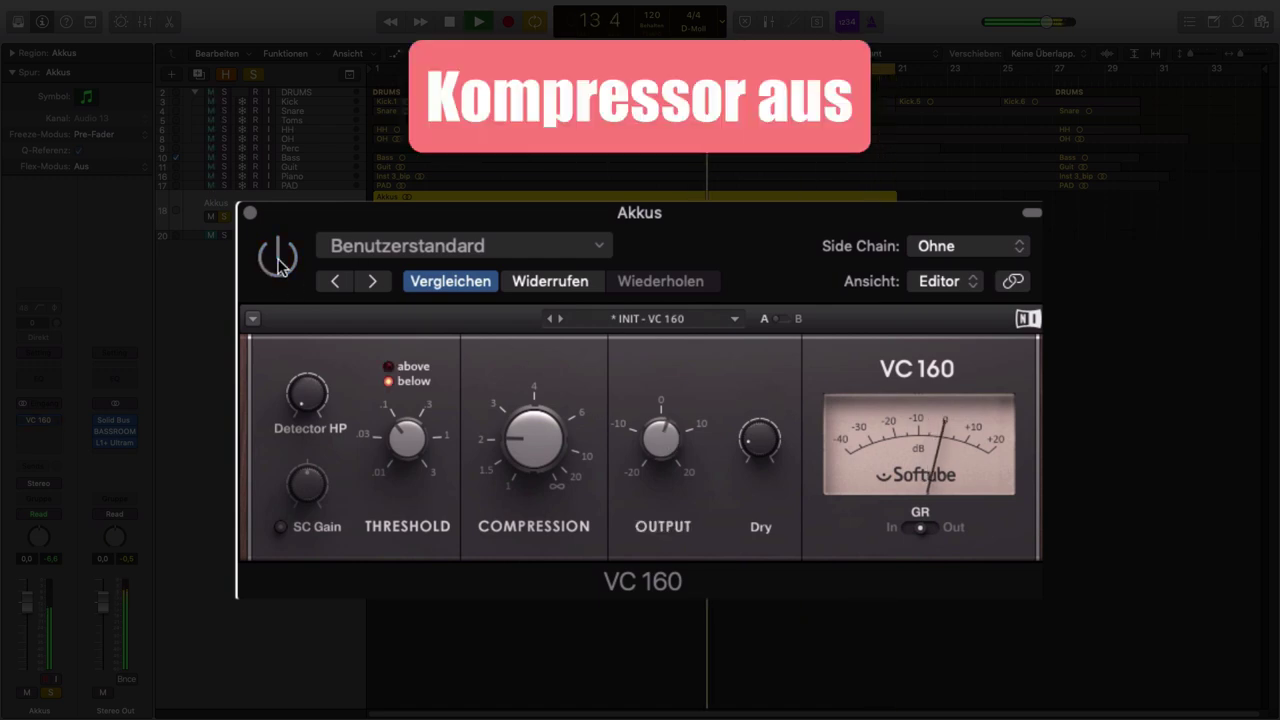
left_click(278, 260)
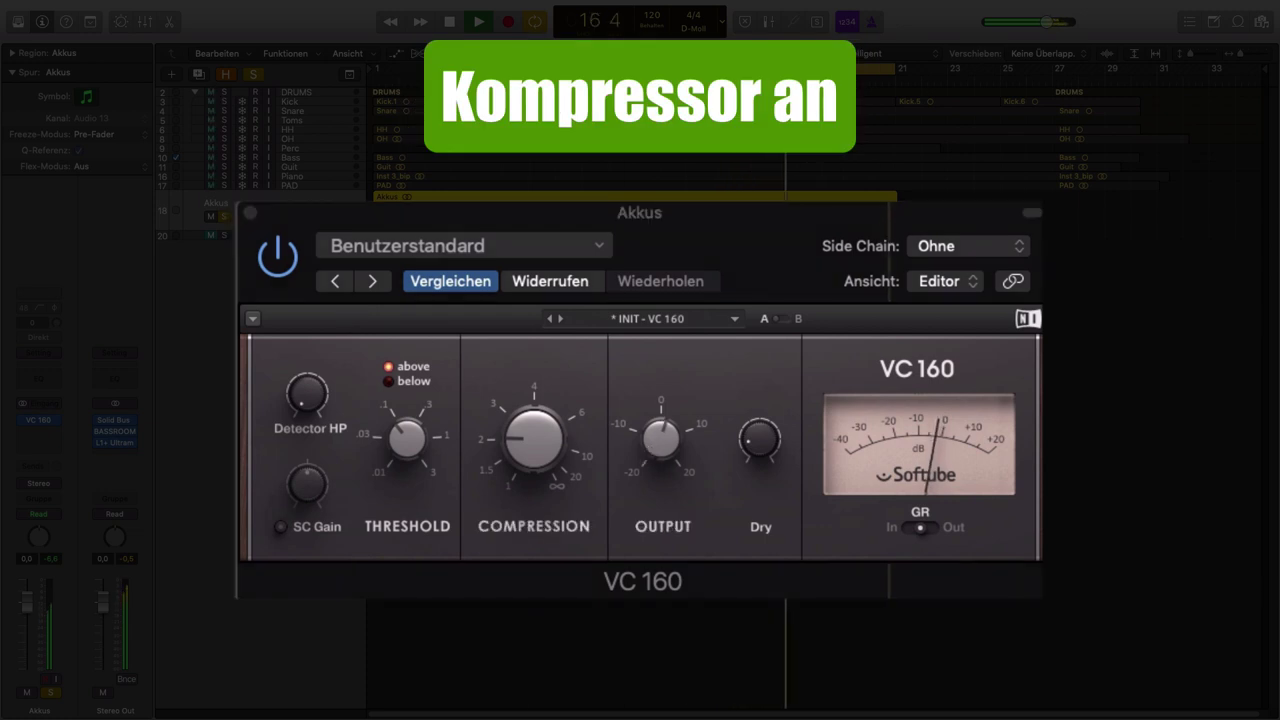
left_click(284, 268)
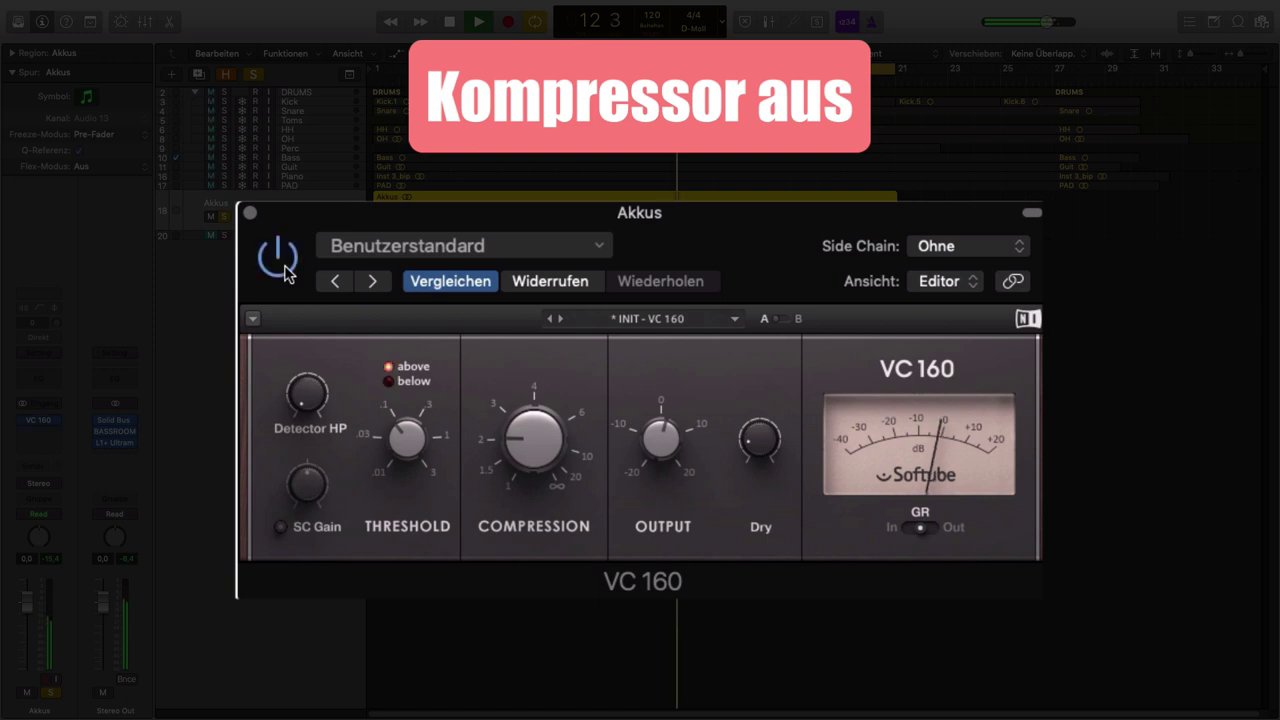
left_click(284, 268)
mouse_move(521, 453)
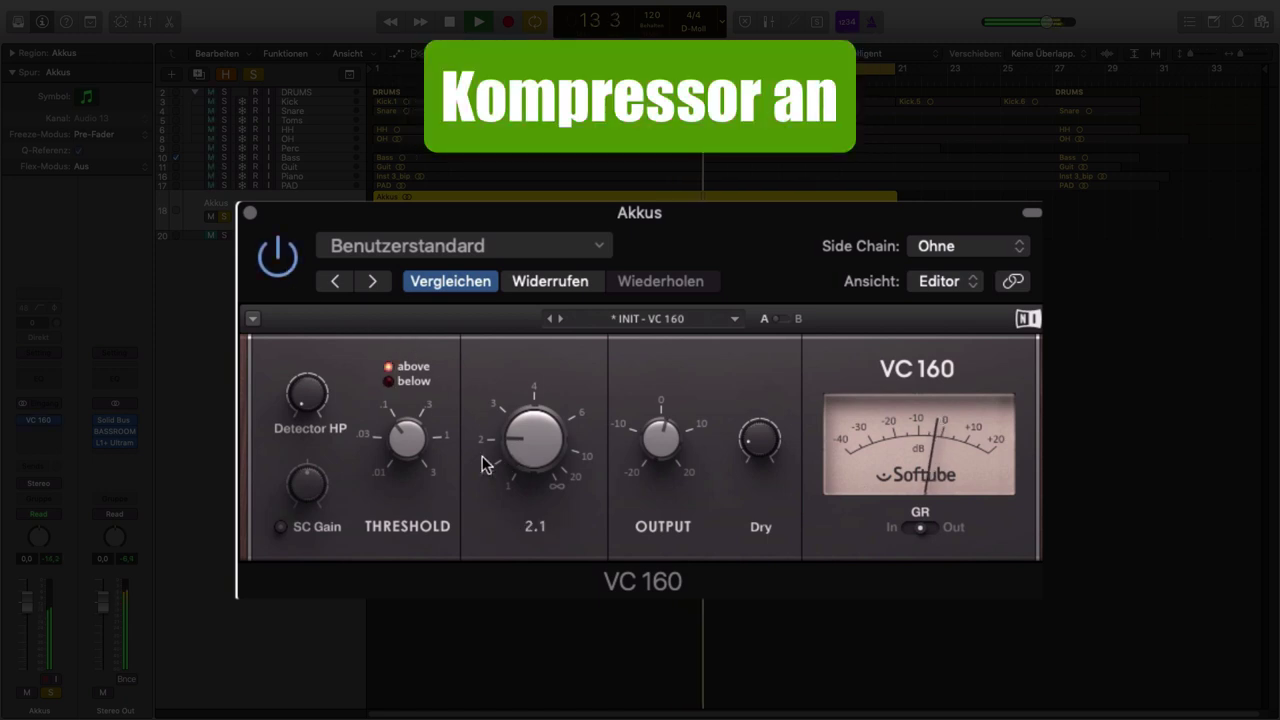
mouse_move(409, 456)
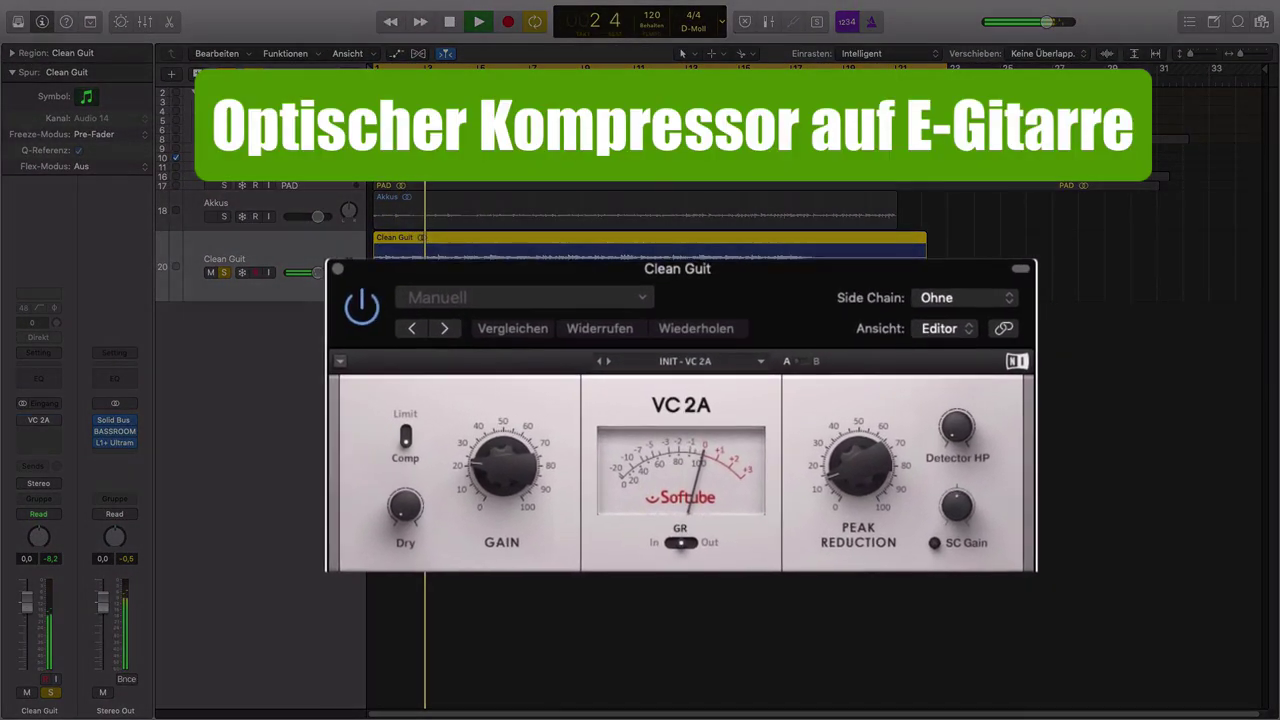
- Adjust the Clean Guit VC 2A by raising peak reduction, setting gain to about 21.5 % and dry to about -30.9 dB, and check against bypass
left_click(390, 318)
left_click_drag(872, 497, 900, 482)
mouse_move(400, 500)
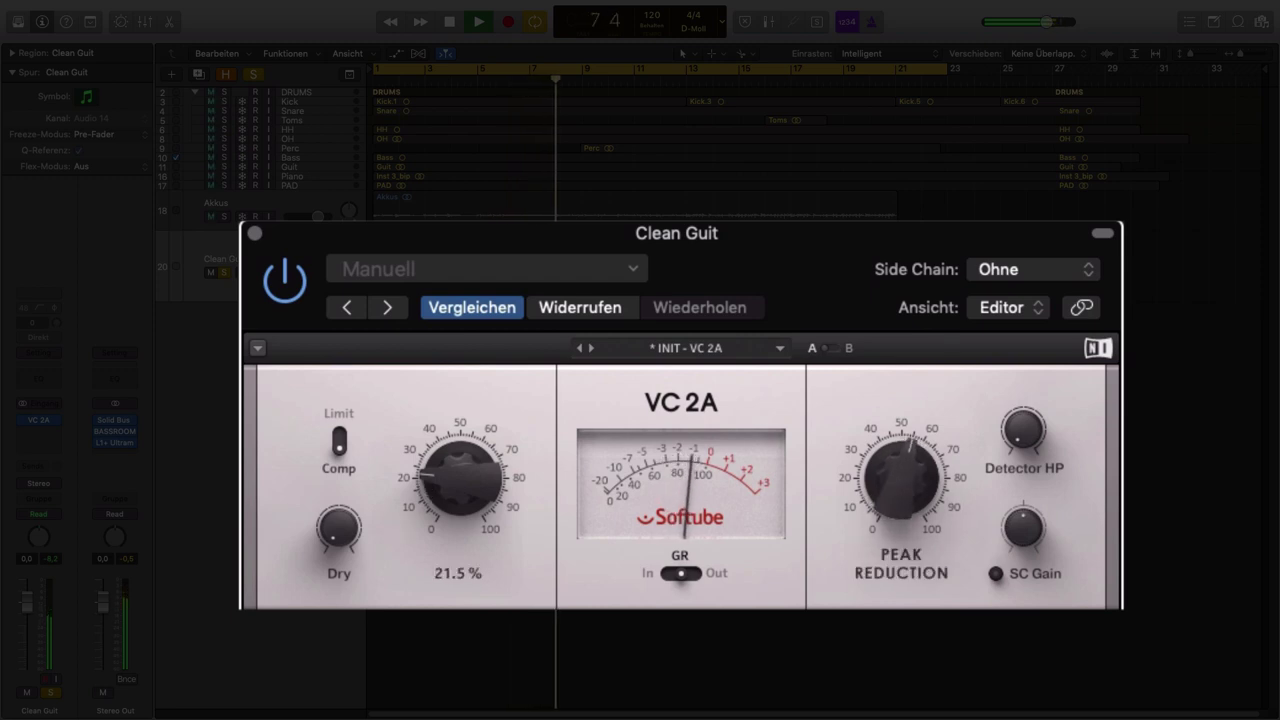
left_click_drag(419, 517, 419, 515)
left_click_drag(339, 527, 339, 550)
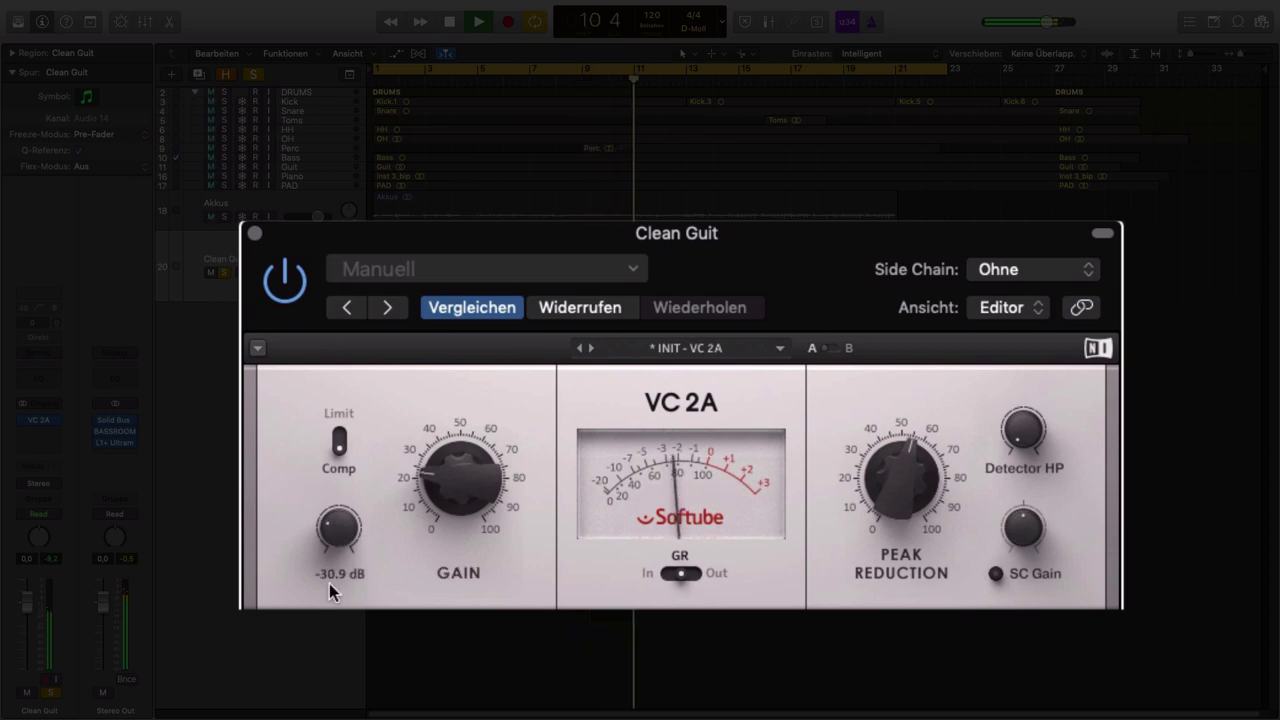
left_click(283, 284)
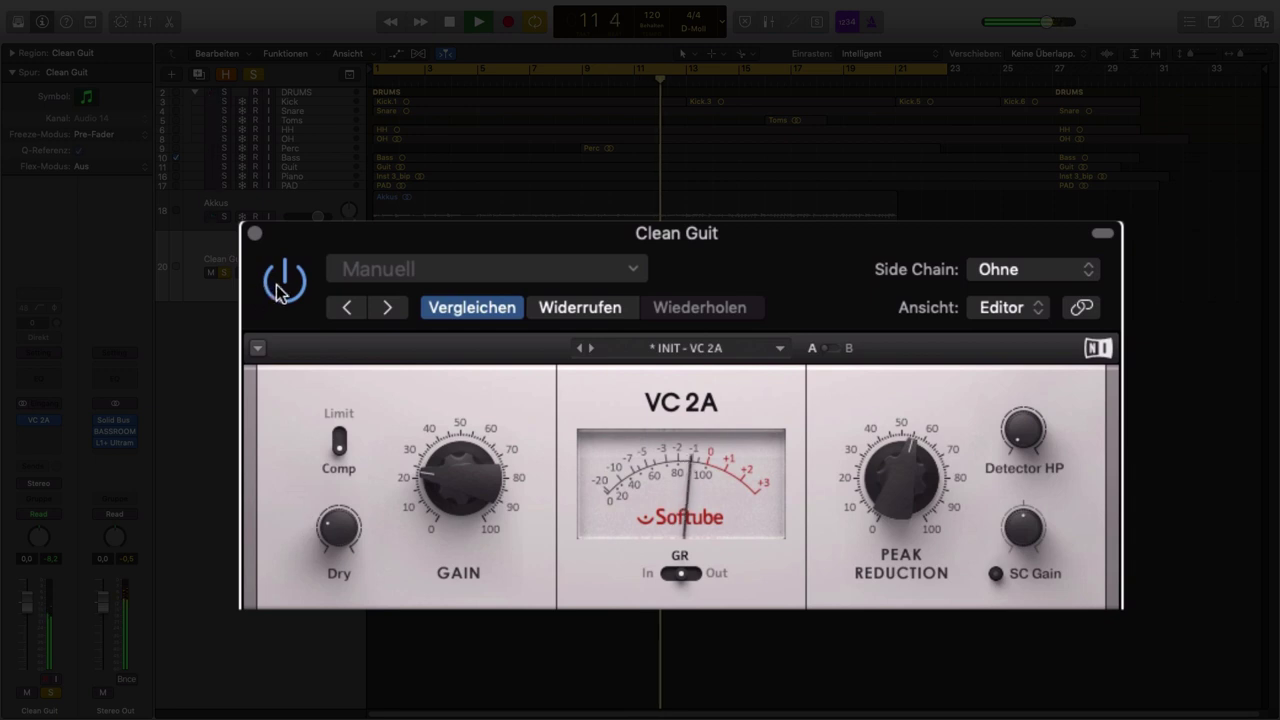